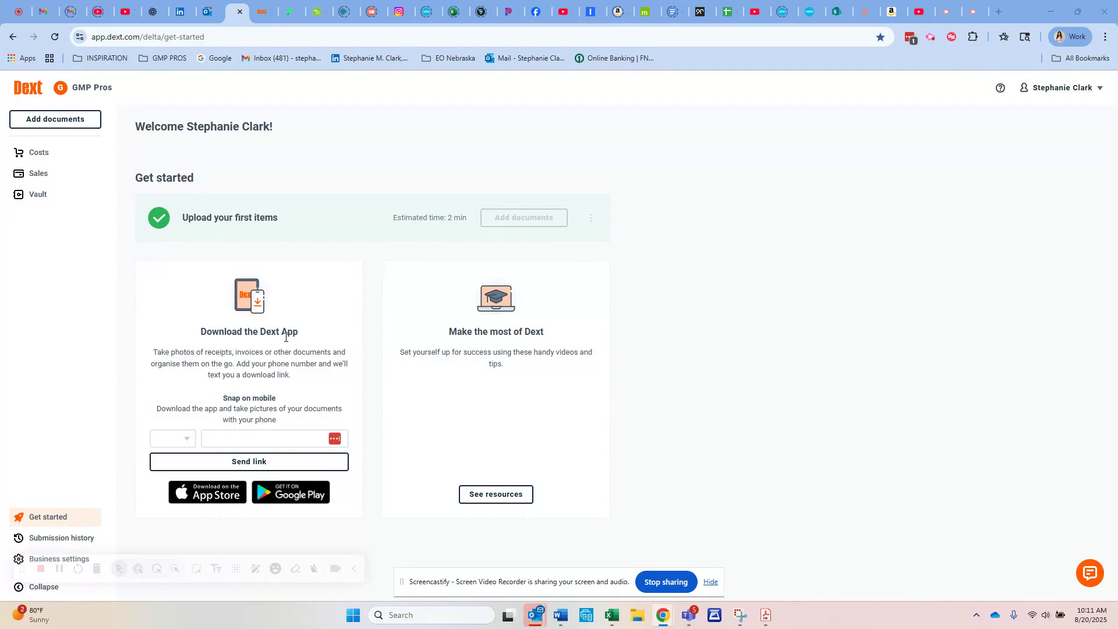
# Set the country code for the mobile app download link to +1 (Canada/Puerto Rico/US)
pyautogui.click(186, 439)
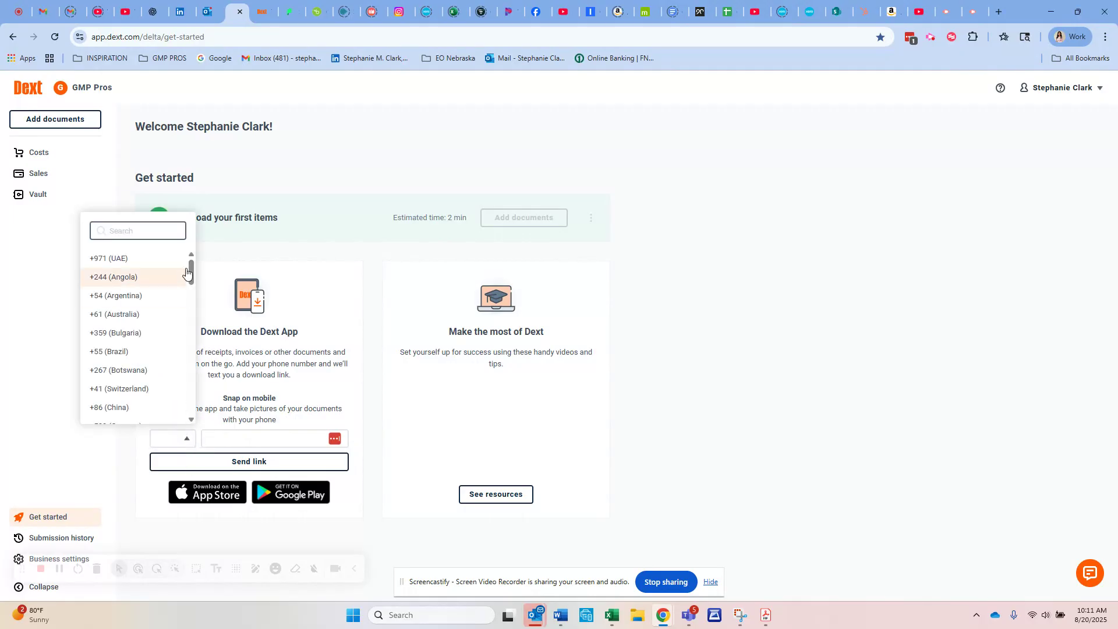
pyautogui.moveTo(187, 270); pyautogui.dragTo(183, 395)
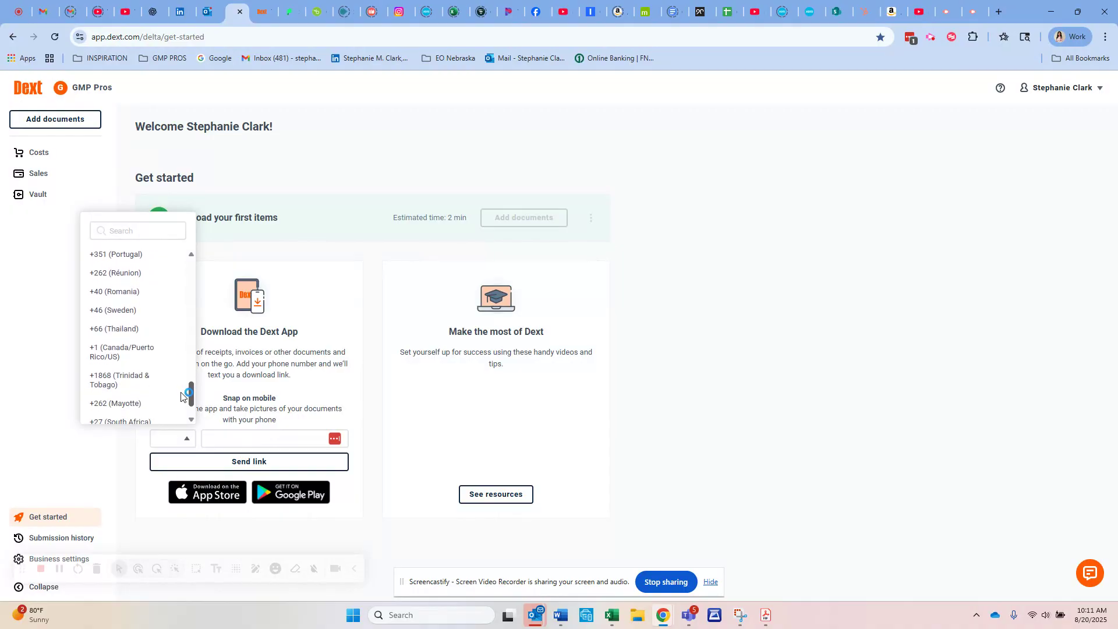
pyautogui.click(145, 357)
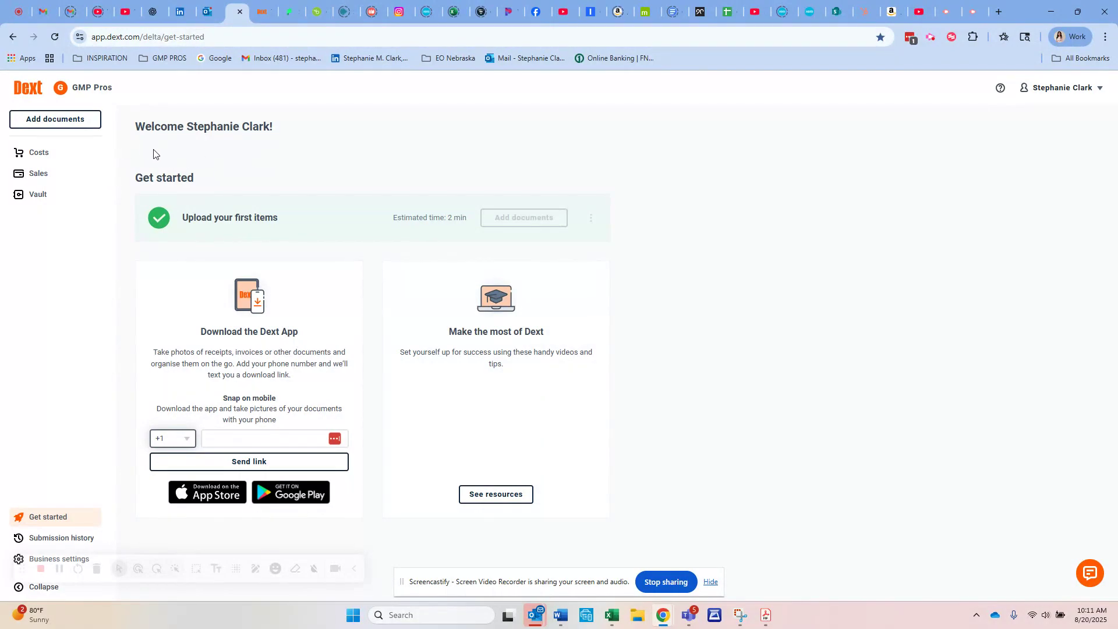
# Open the costs inbox and review the item statuses, totals and matches
pyautogui.click(39, 159)
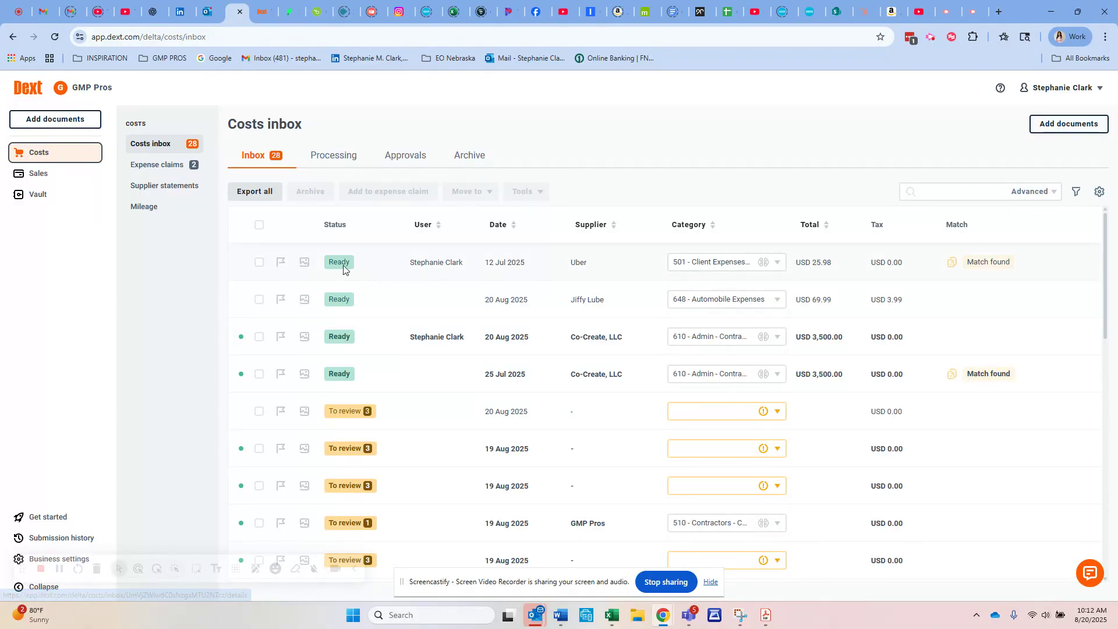
pyautogui.moveTo(365, 420)
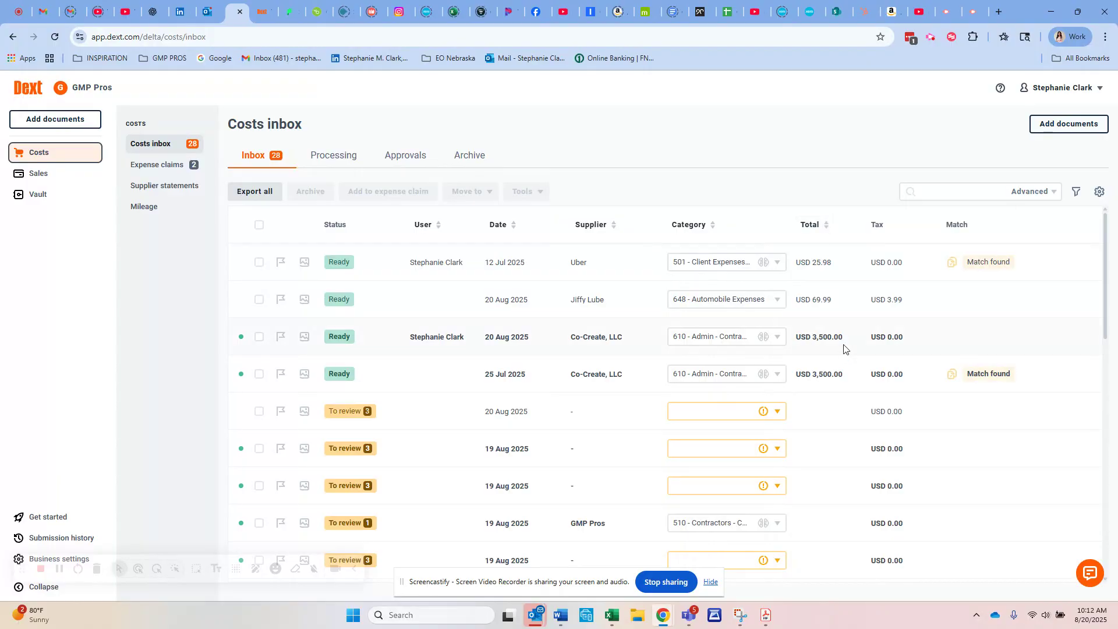
pyautogui.moveTo(998, 257)
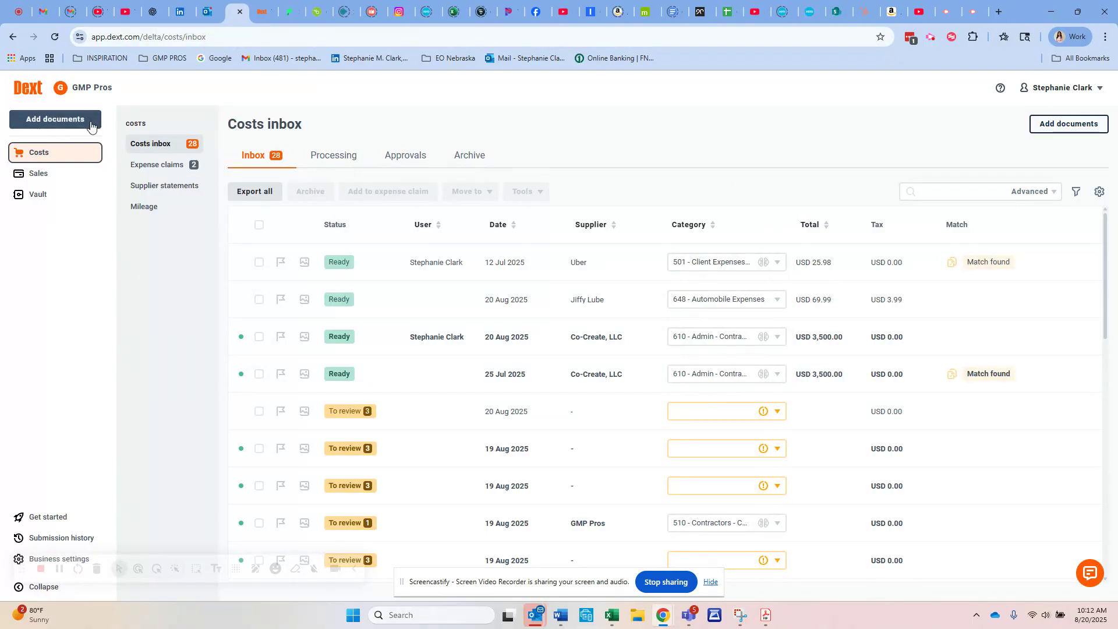
# Open the add-documents options for costs, compare the three upload modes, and leave one document per file selected
pyautogui.click(1065, 126)
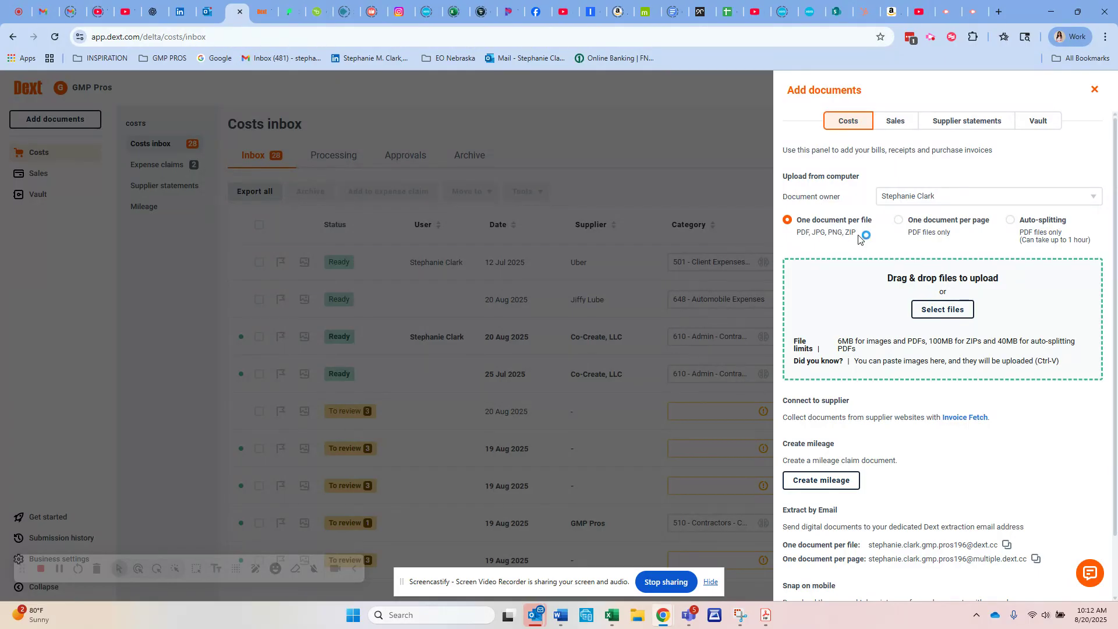
pyautogui.click(900, 221)
pyautogui.click(1009, 222)
pyautogui.click(787, 221)
pyautogui.click(899, 225)
pyautogui.click(784, 221)
# View the upload file chooser without picking a file, examine the other ways of adding documents, and close the options
pyautogui.click(930, 310)
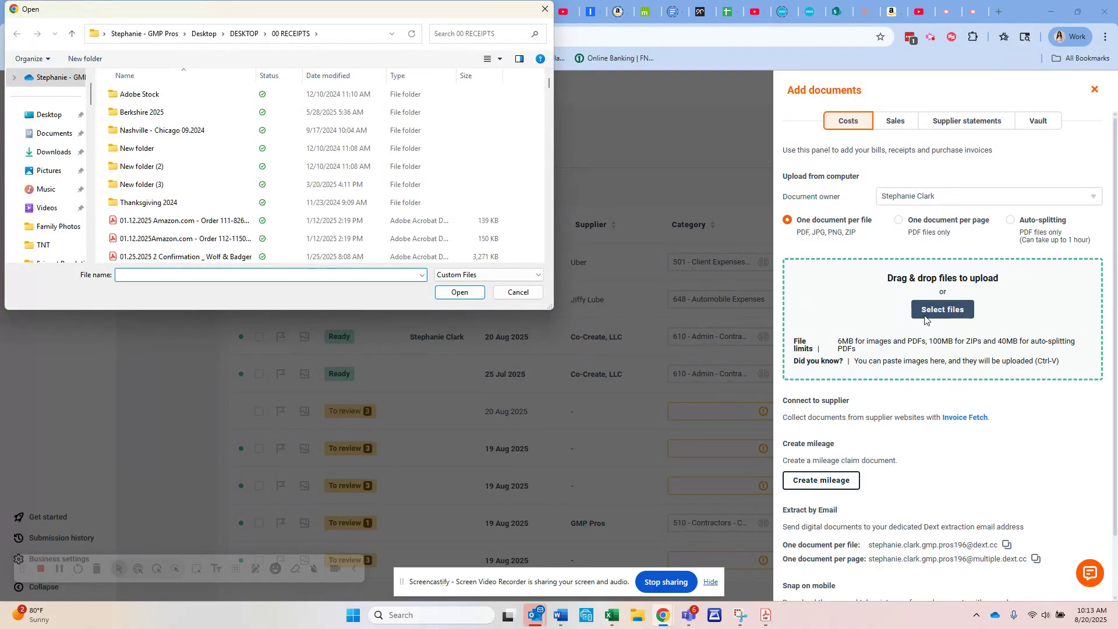
pyautogui.click(504, 292)
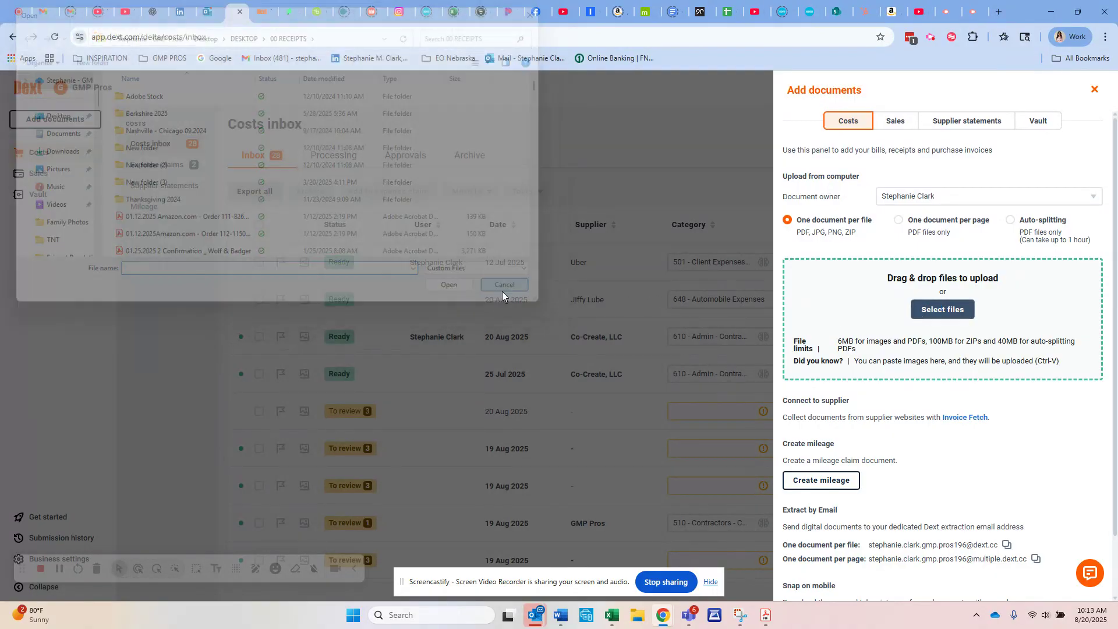
pyautogui.scroll(-2, 1019, 431)
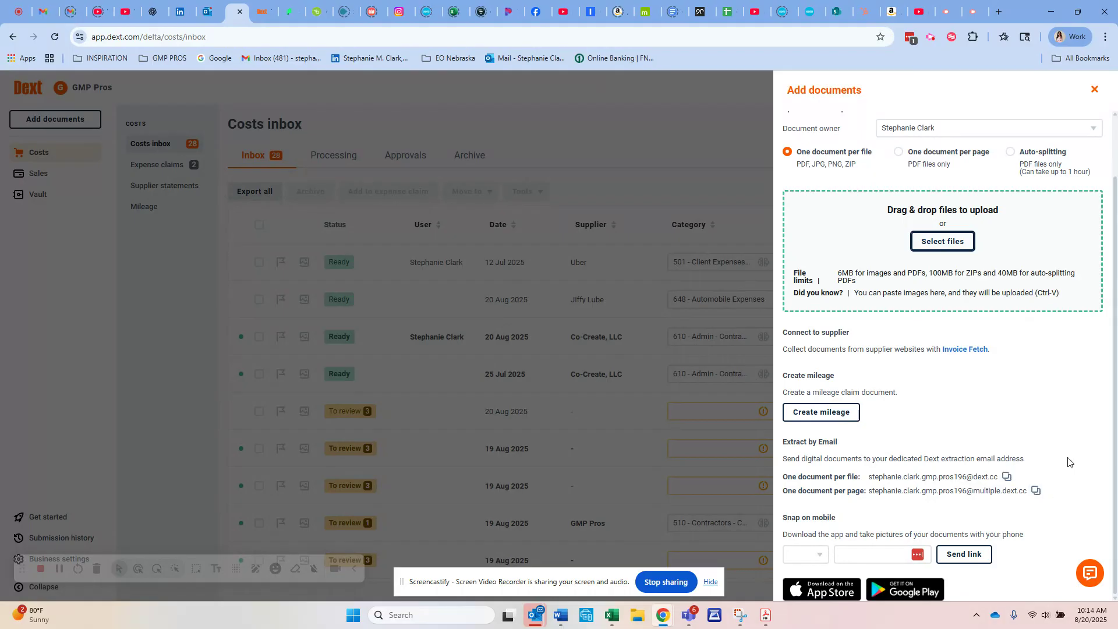
pyautogui.scroll(3, 1061, 417)
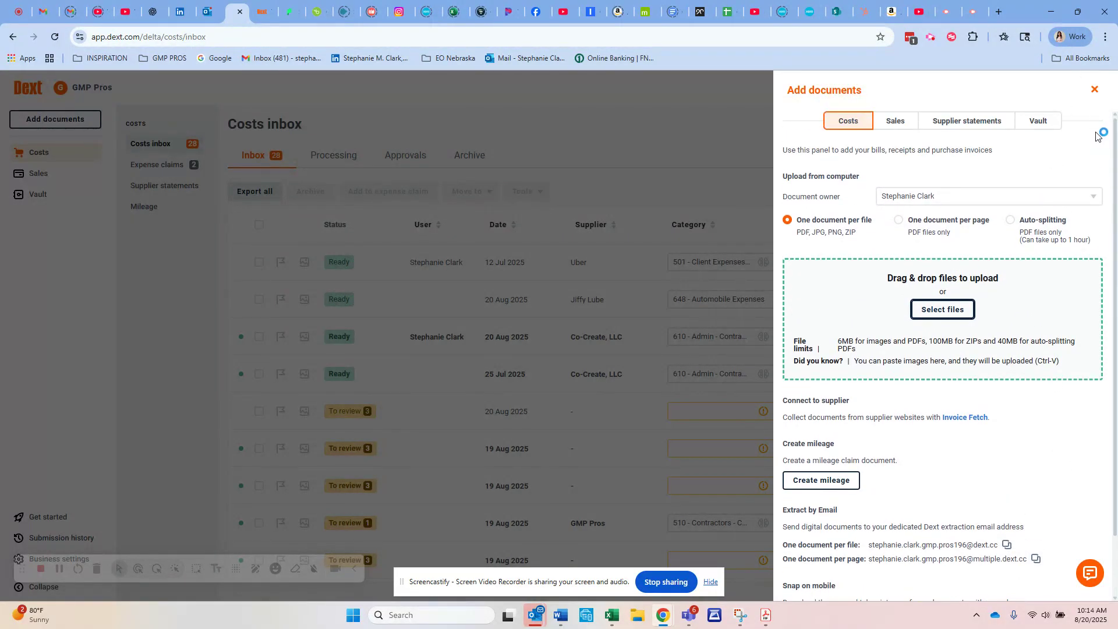
pyautogui.scroll(-1, 1061, 219)
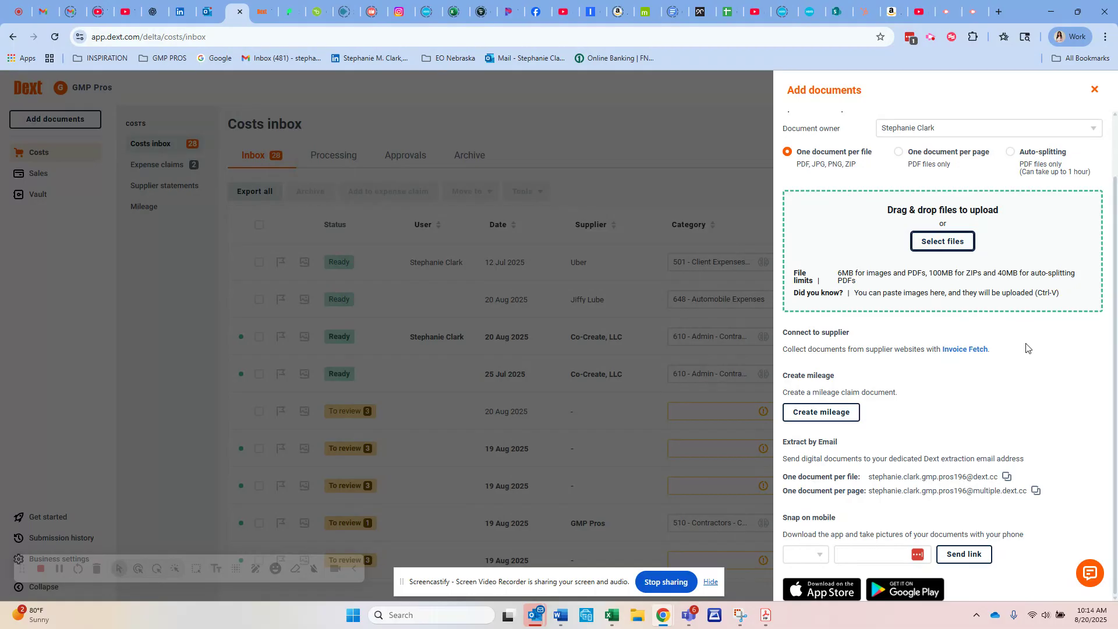
pyautogui.click(1097, 90)
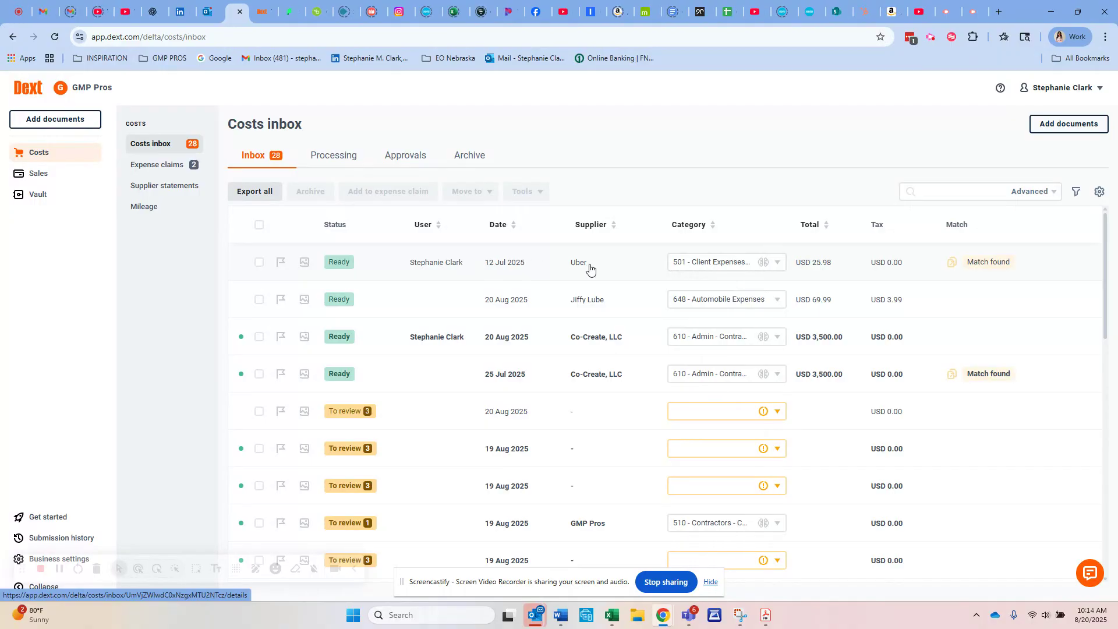
# Add the 12 Jul 2025 Uber receipt to a new expense claim named Auto Expense with end date 20 Aug 2025
pyautogui.click(429, 265)
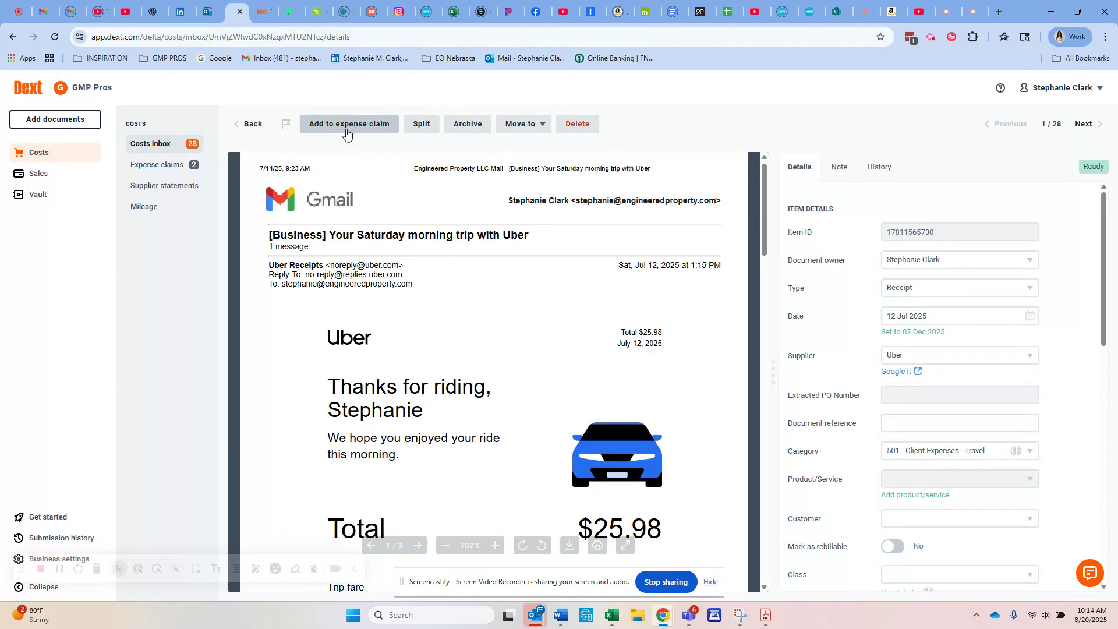
pyautogui.click(347, 133)
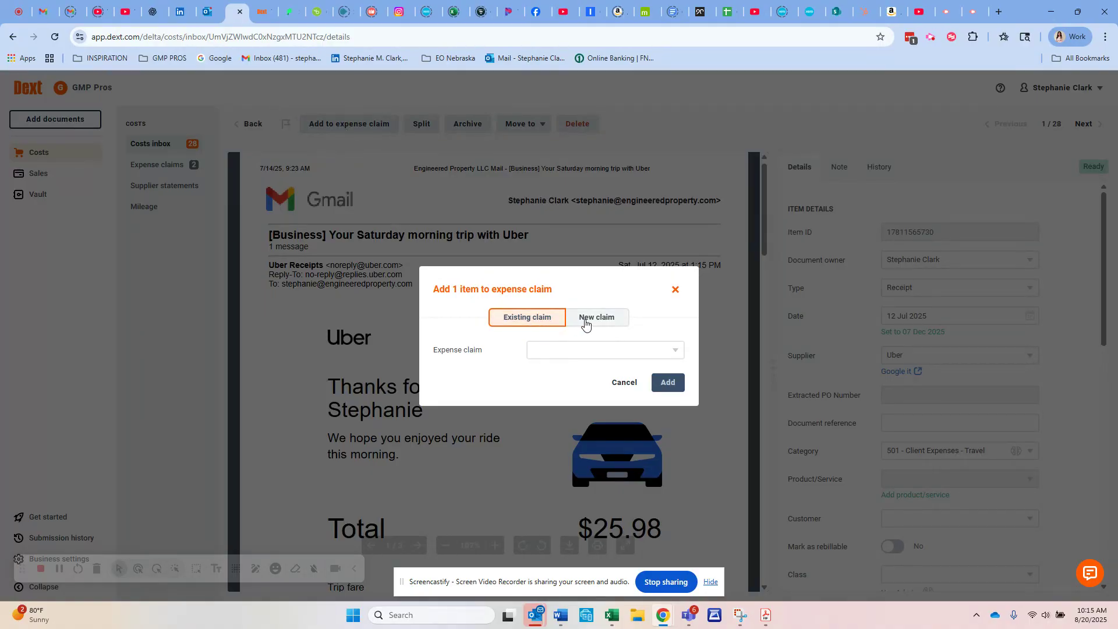
pyautogui.click(585, 324)
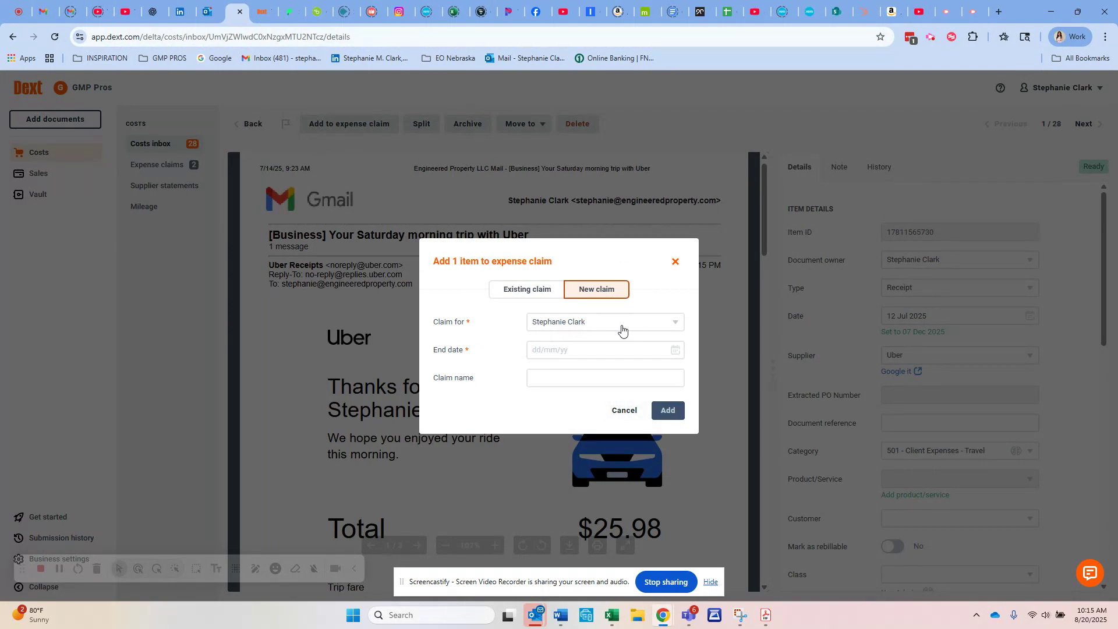
pyautogui.click(668, 329)
pyautogui.click(658, 292)
pyautogui.click(674, 353)
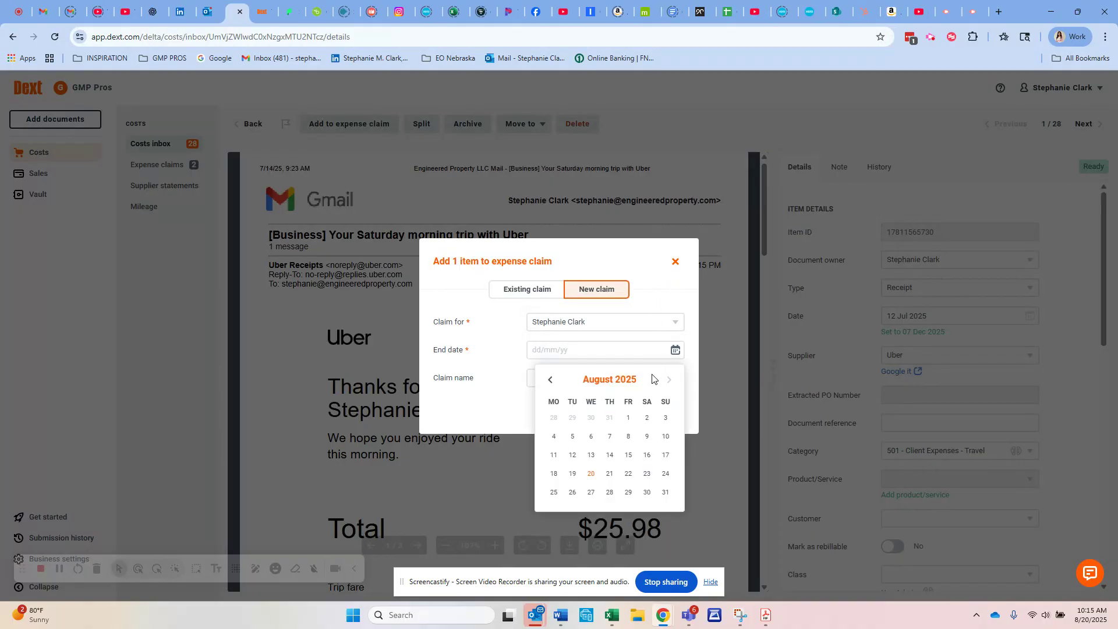
pyautogui.click(592, 474)
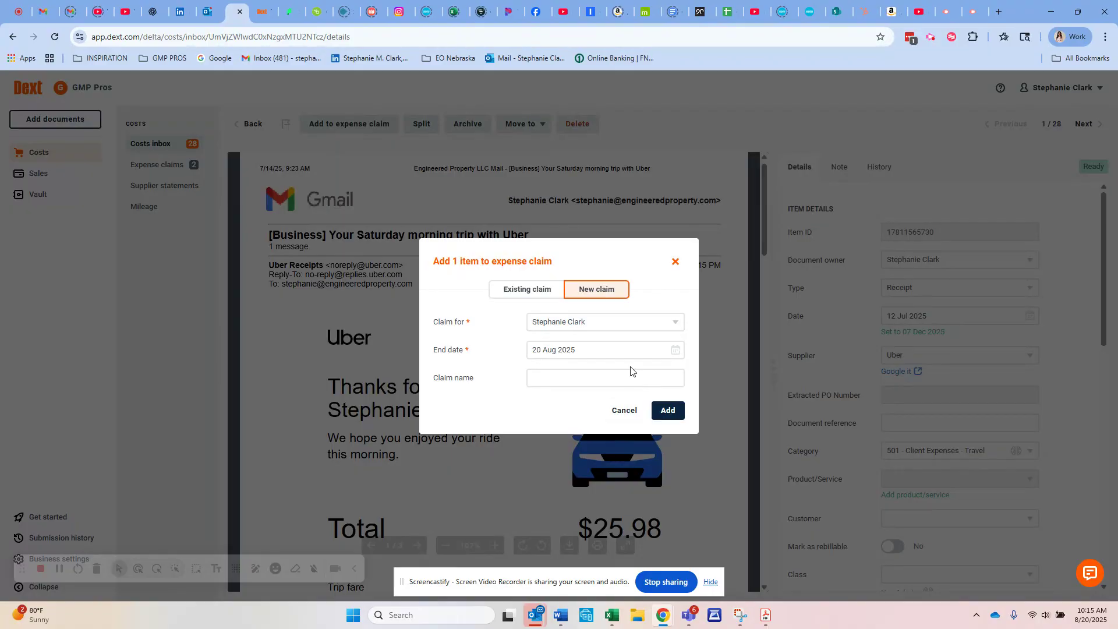
pyautogui.click(626, 376)
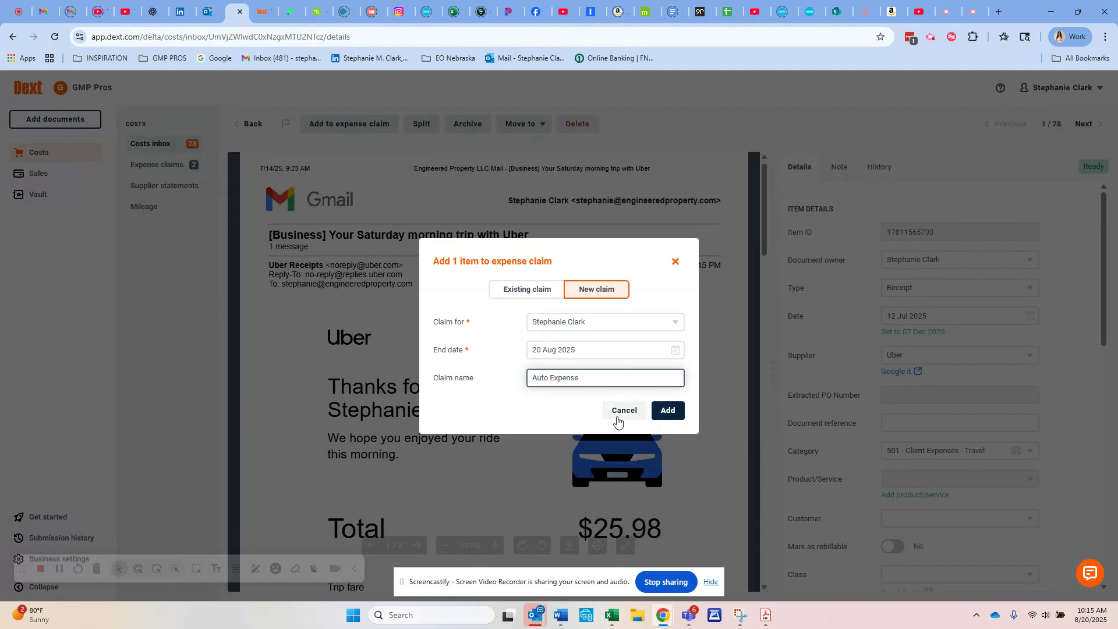
pyautogui.click(671, 412)
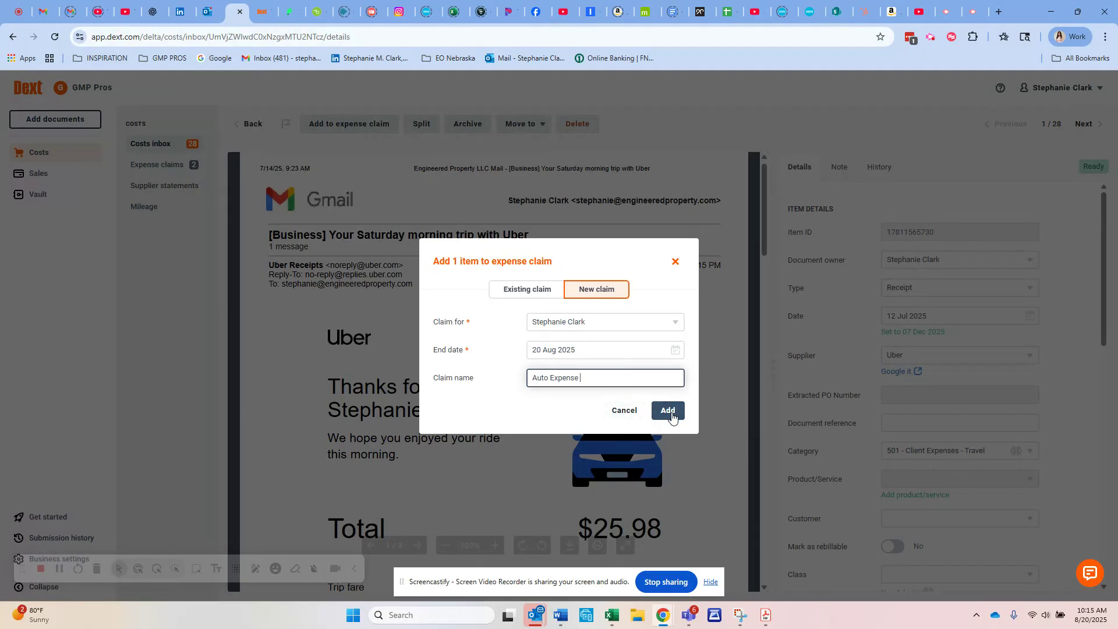
pyautogui.click(670, 412)
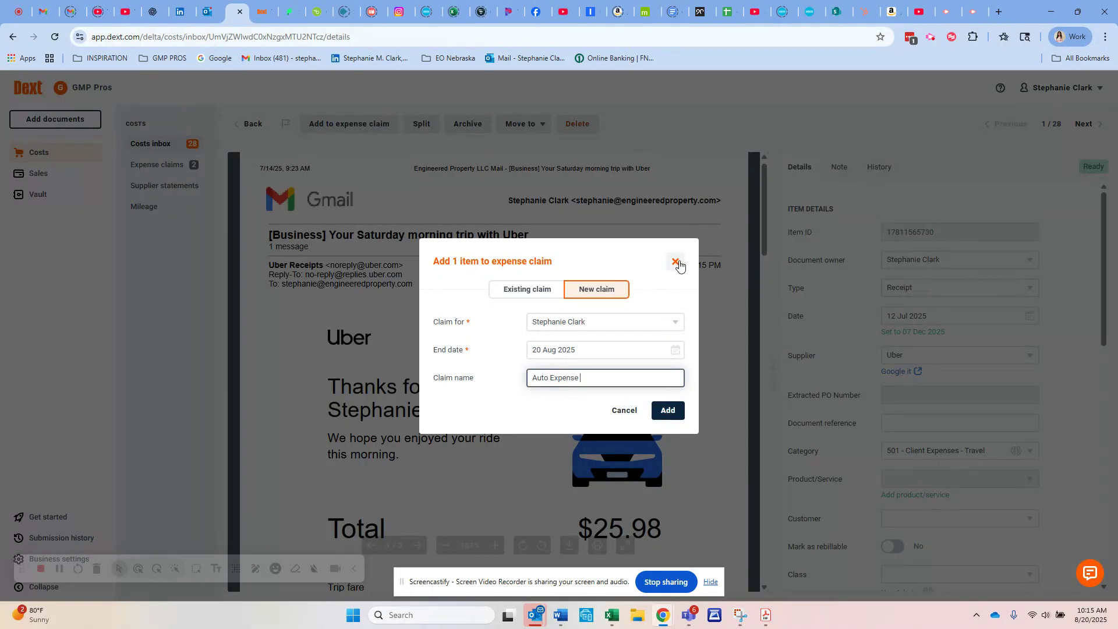
pyautogui.click(665, 412)
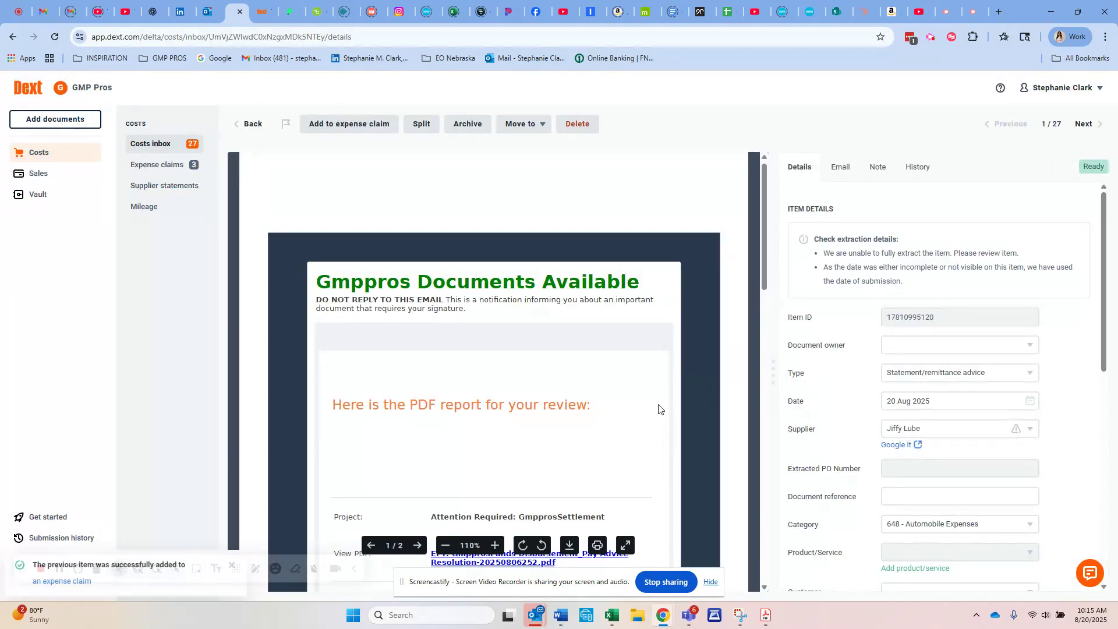
# Check the list of expense claims and return to the costs inbox
pyautogui.click(157, 165)
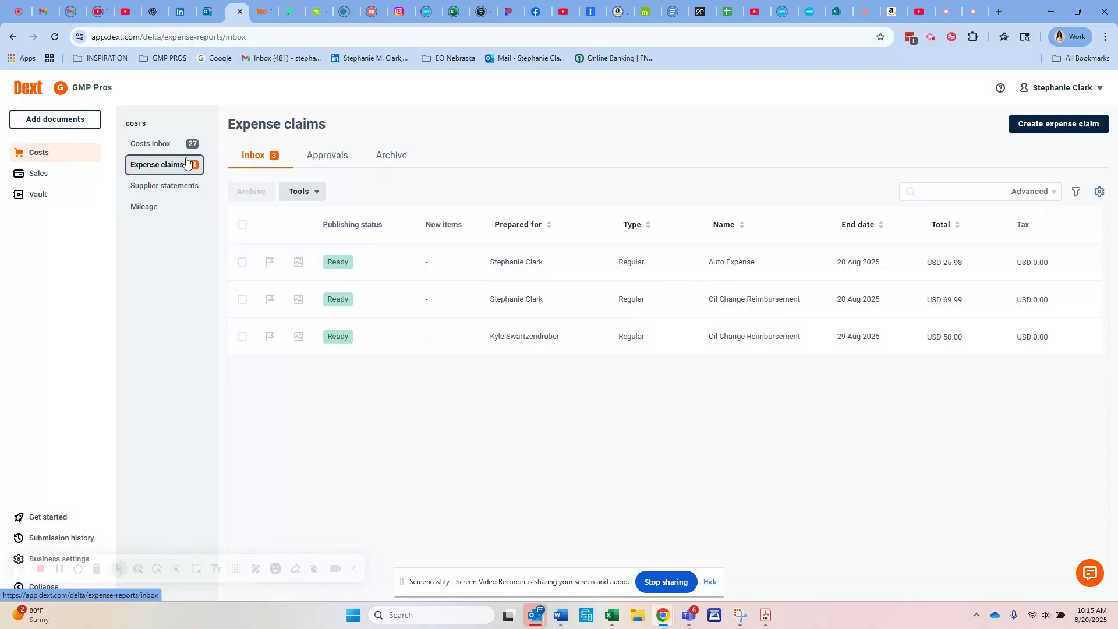
pyautogui.click(152, 143)
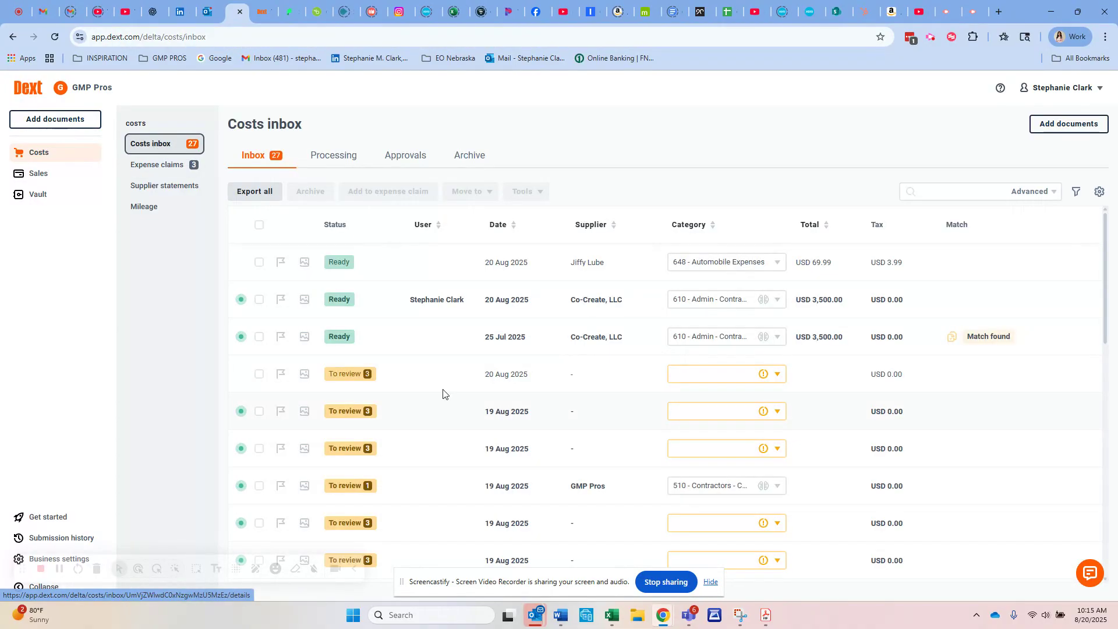
# Open the 20 Aug 2025 item marked for review and examine its supplier, category and total amount fields
pyautogui.moveTo(338, 377)
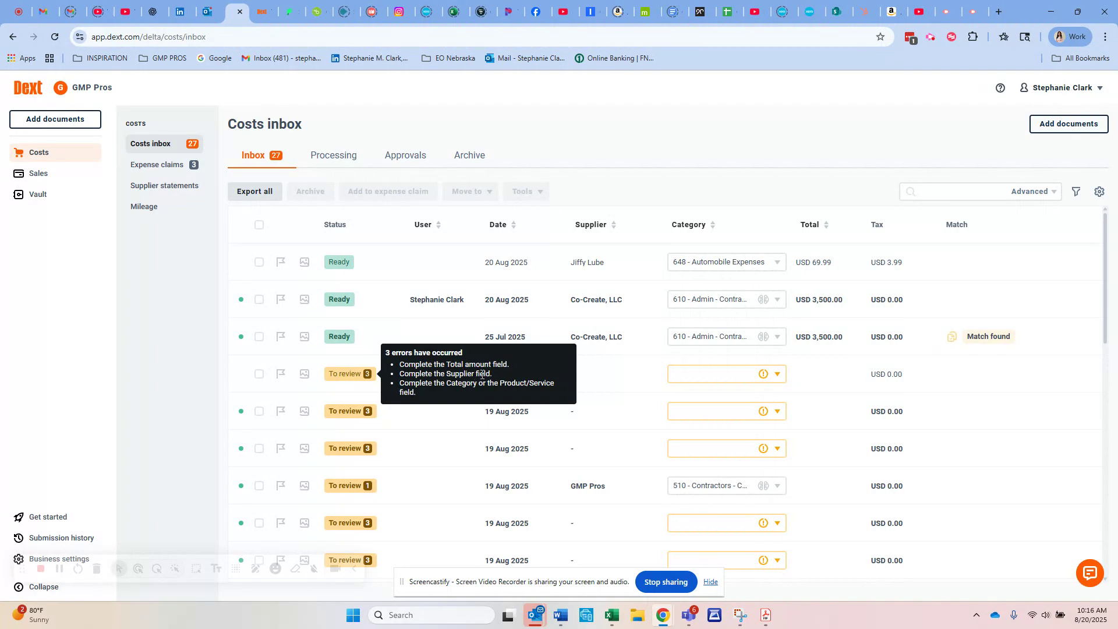
pyautogui.click(365, 375)
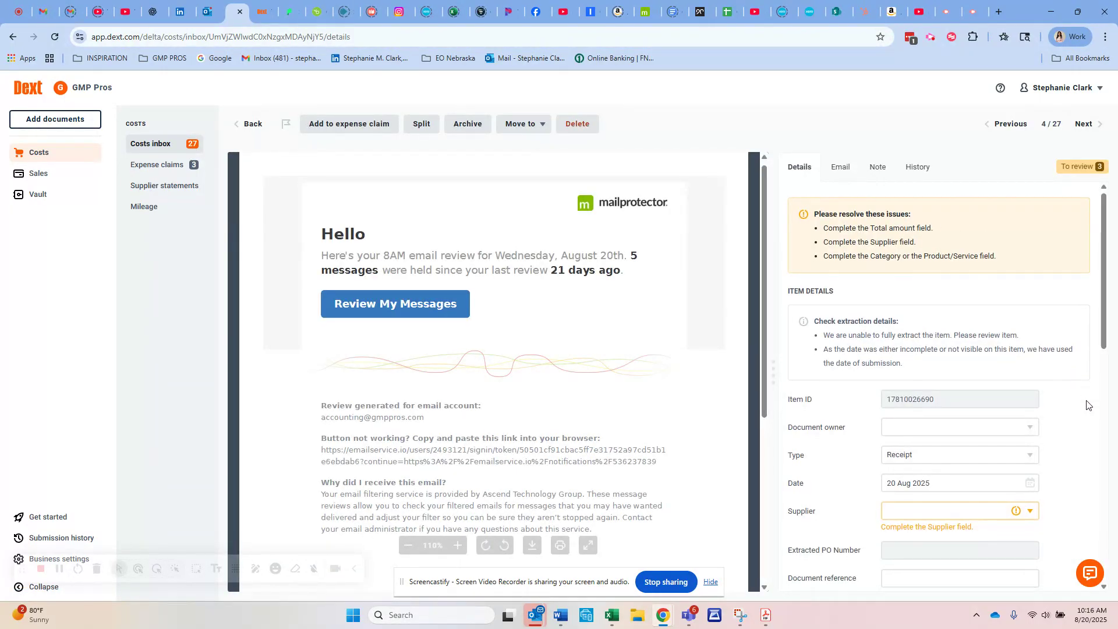
pyautogui.scroll(-2, 1086, 405)
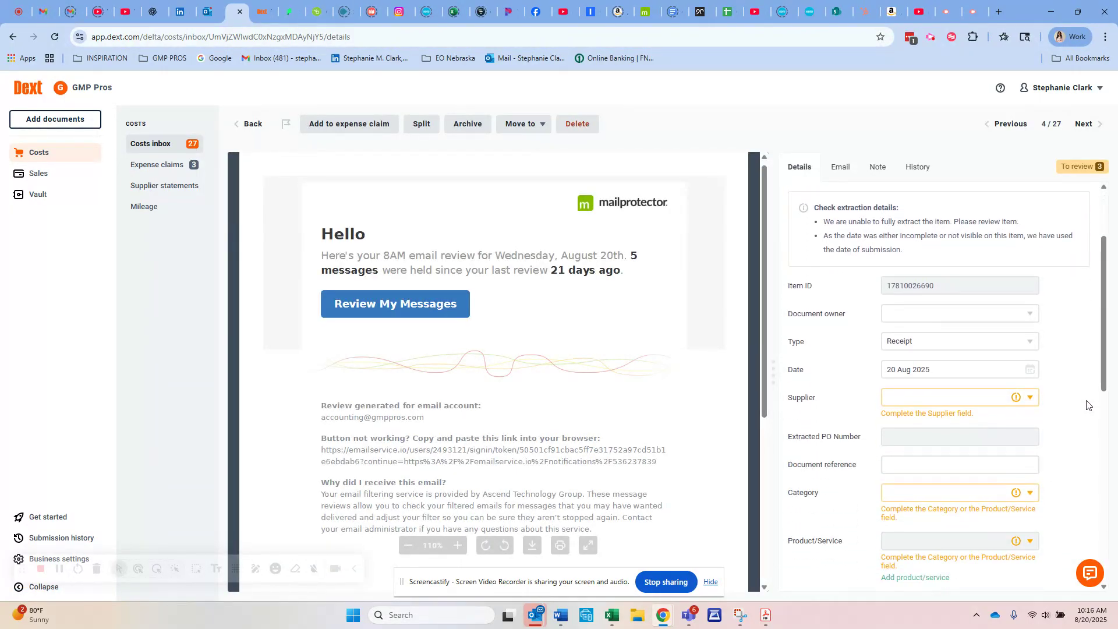
pyautogui.click(986, 397)
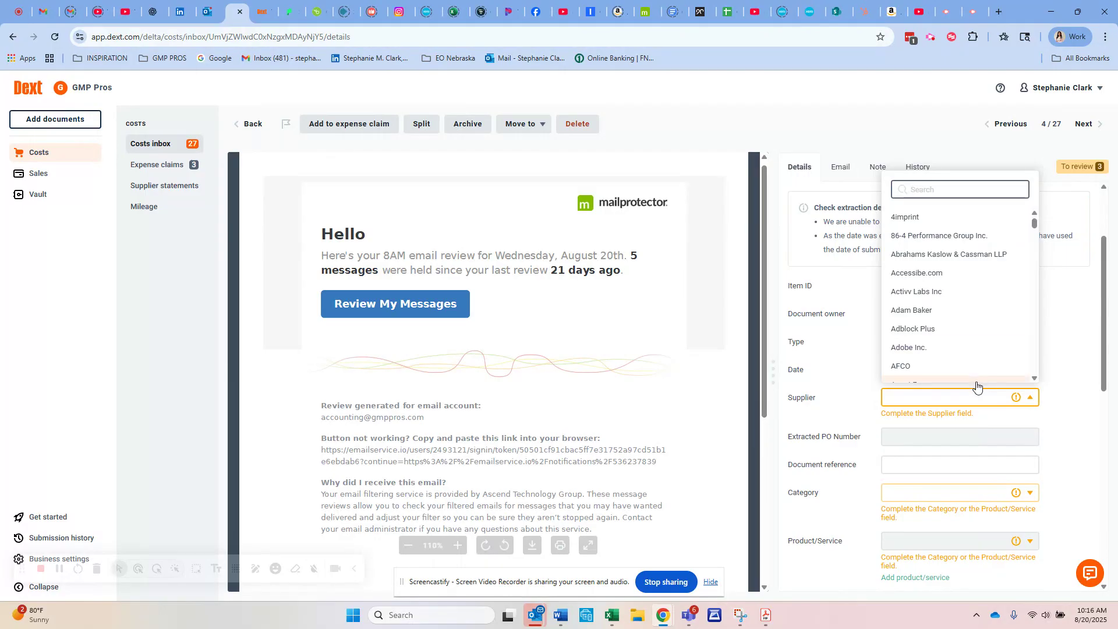
pyautogui.click(955, 501)
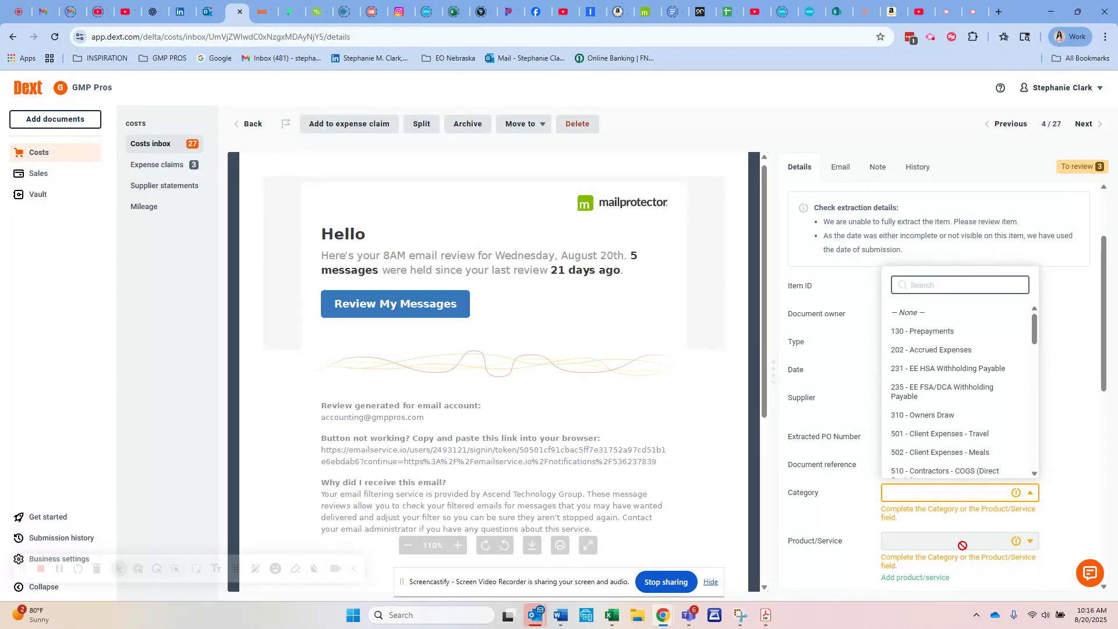
pyautogui.scroll(-3, 975, 543)
pyautogui.click(1111, 257)
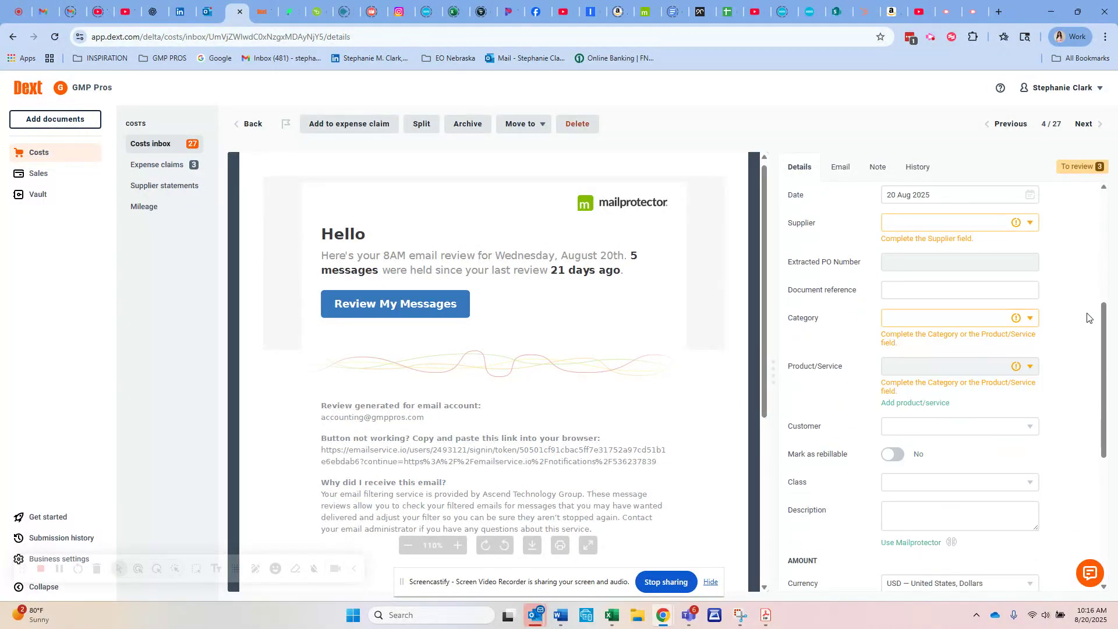
pyautogui.scroll(-2, 984, 497)
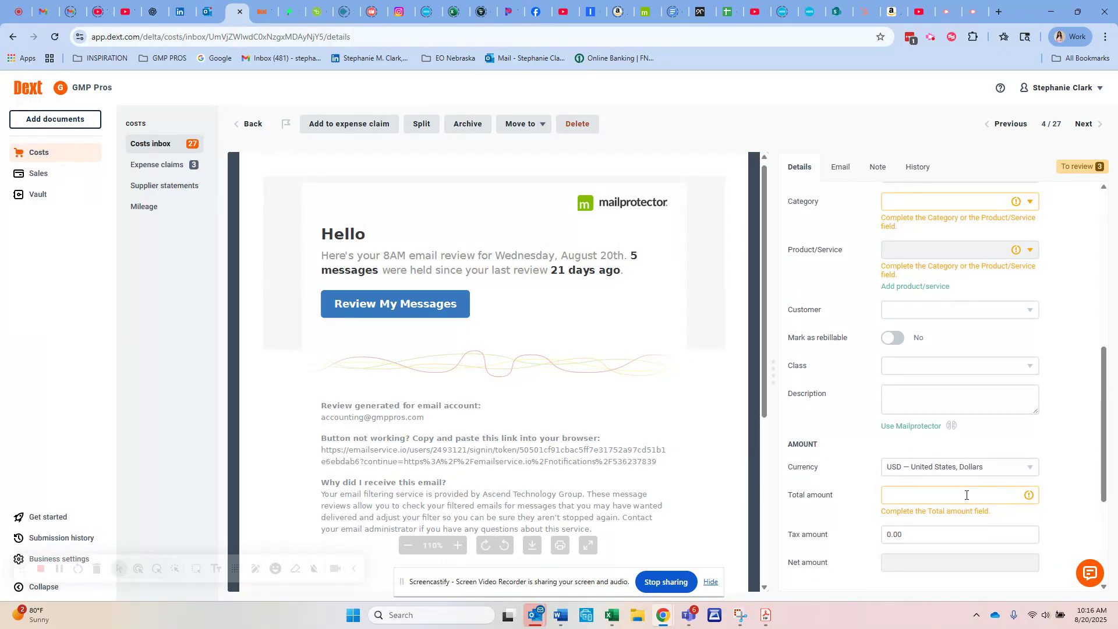
pyautogui.click(967, 495)
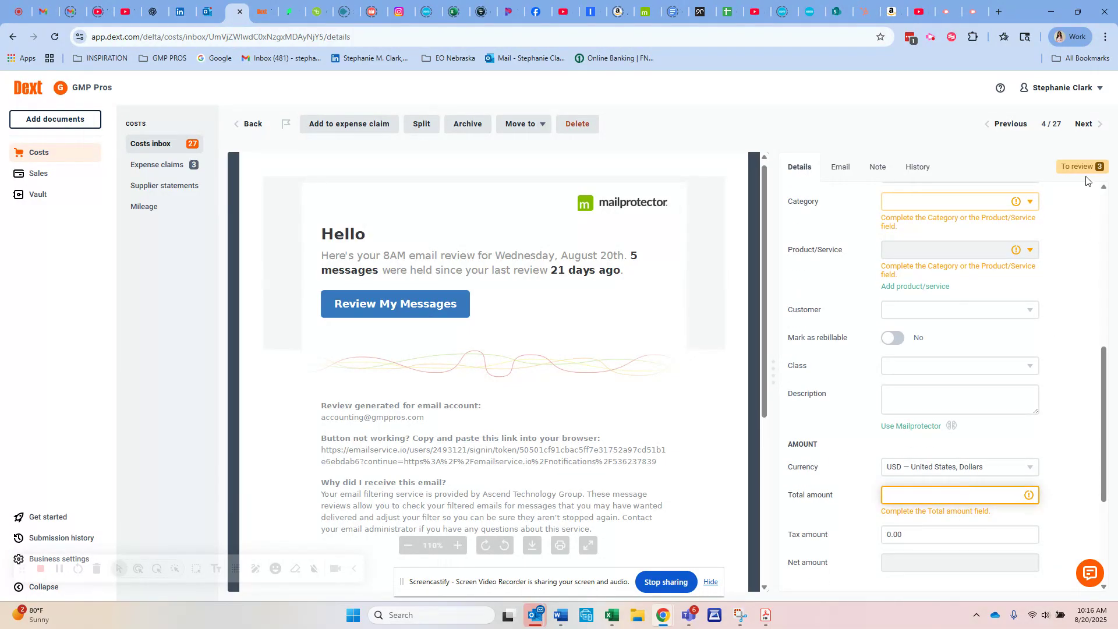
pyautogui.scroll(2, 1083, 208)
pyautogui.scroll(1, 1083, 208)
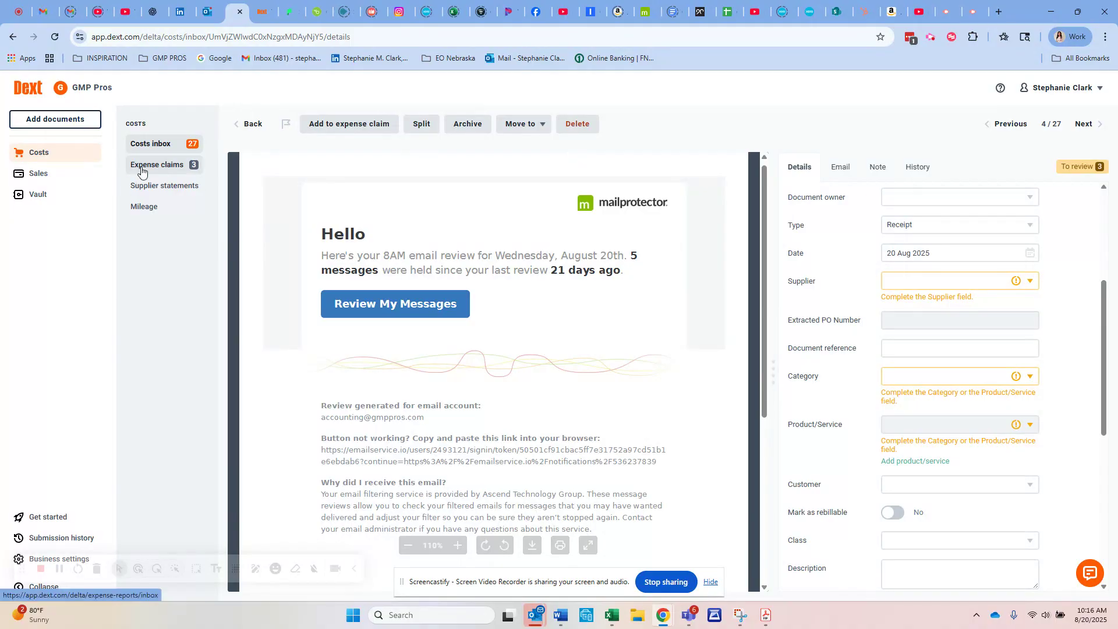
# View the Jiffy Lube item from the costs inbox, check the expense claims again, and return to the inbox
pyautogui.click(144, 168)
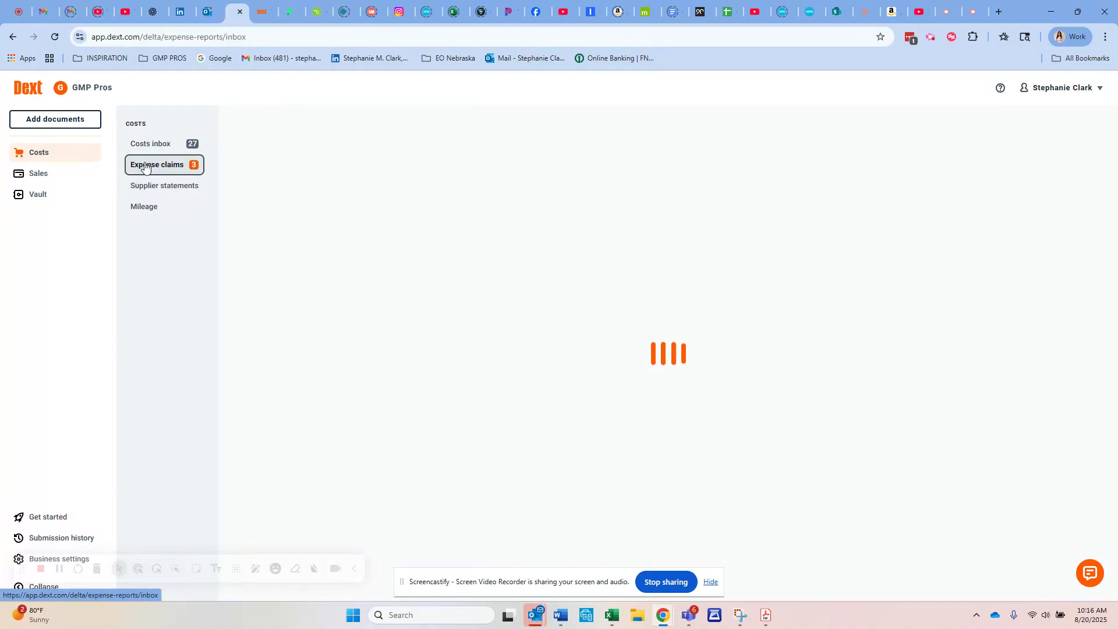
pyautogui.click(156, 139)
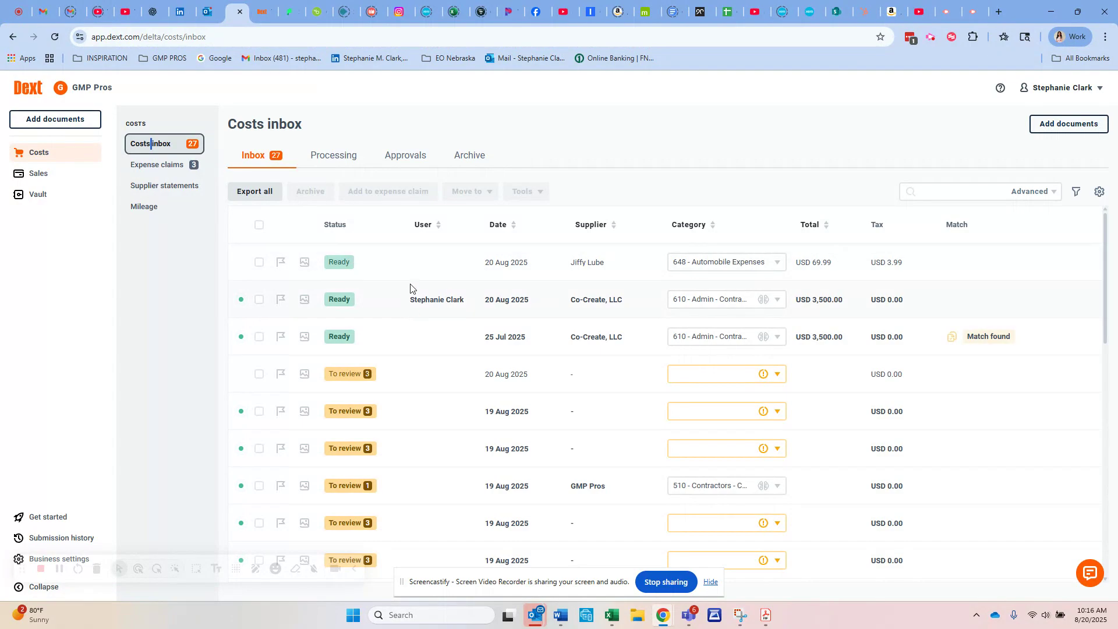
pyautogui.click(417, 265)
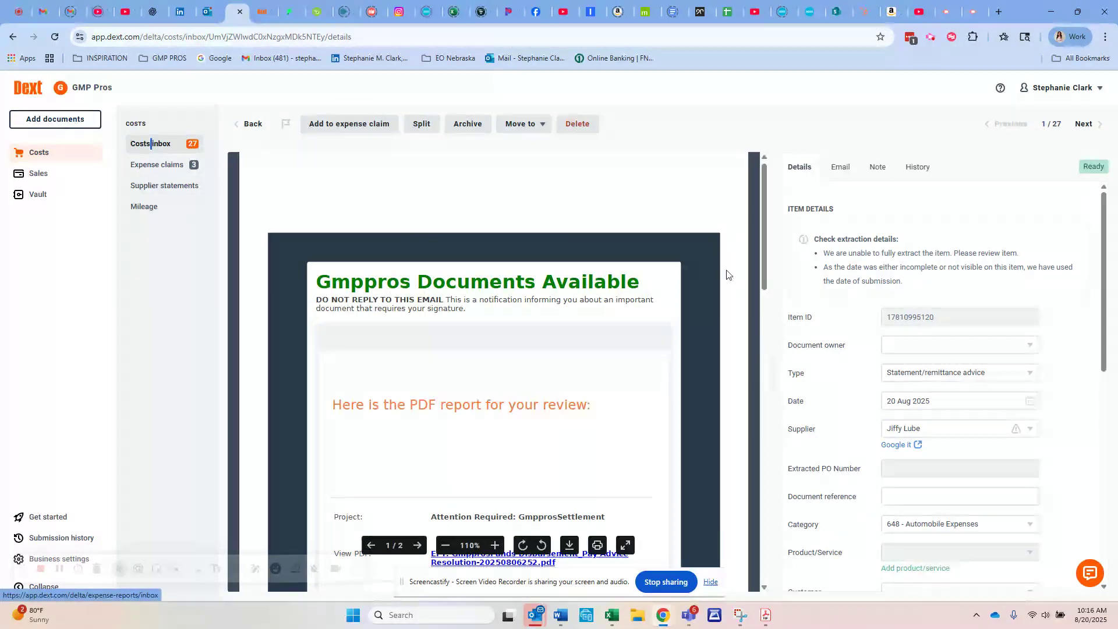
pyautogui.click(165, 165)
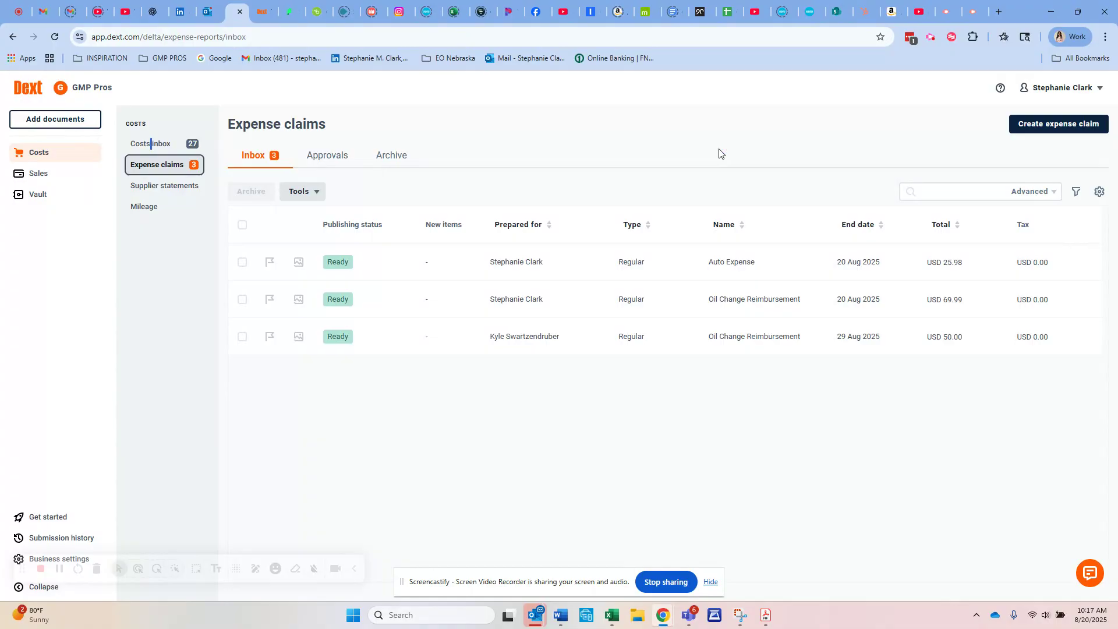
pyautogui.click(156, 143)
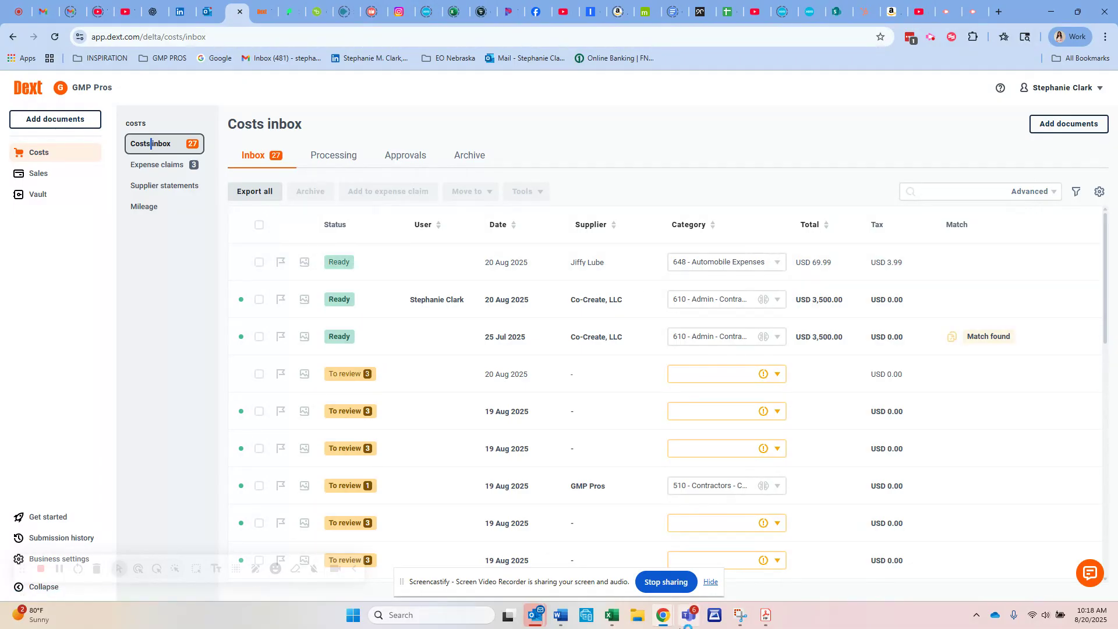
pyautogui.moveTo(664, 611)
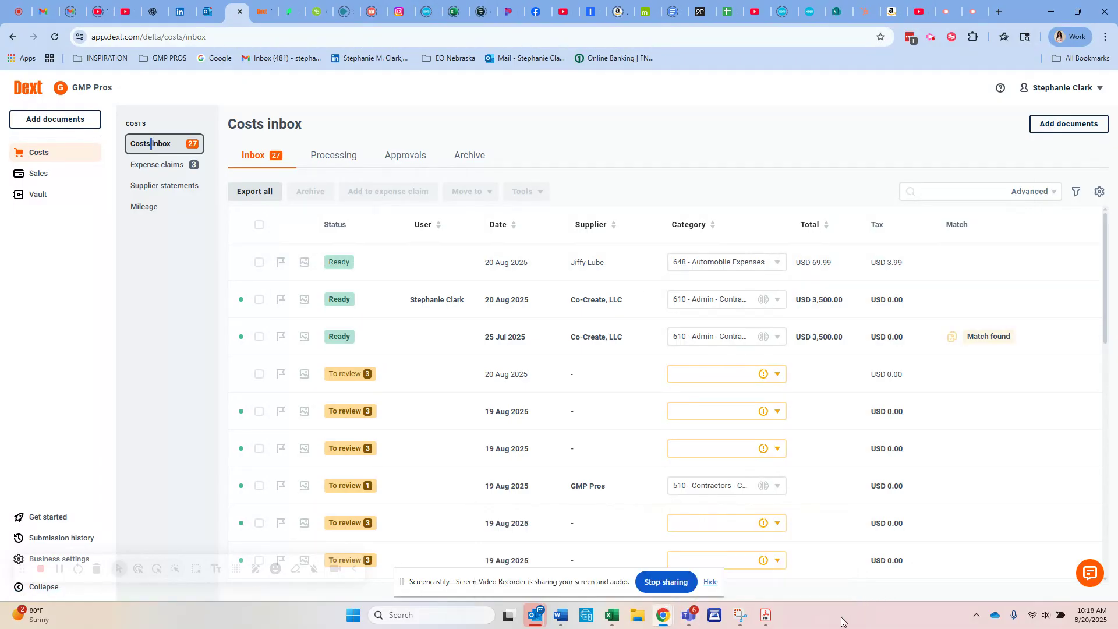